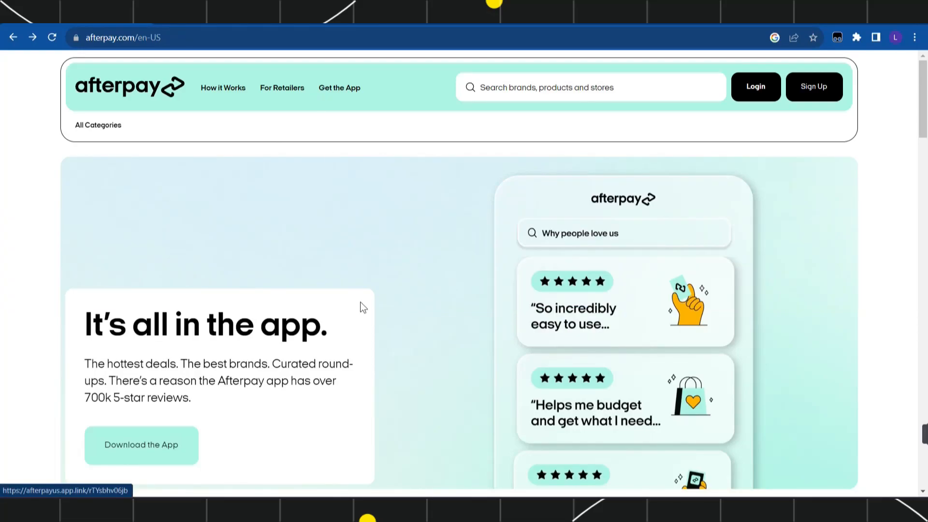
pyautogui.scroll(-3, 379, 351)
pyautogui.scroll(-4, 395, 298)
pyautogui.scroll(-5, 394, 294)
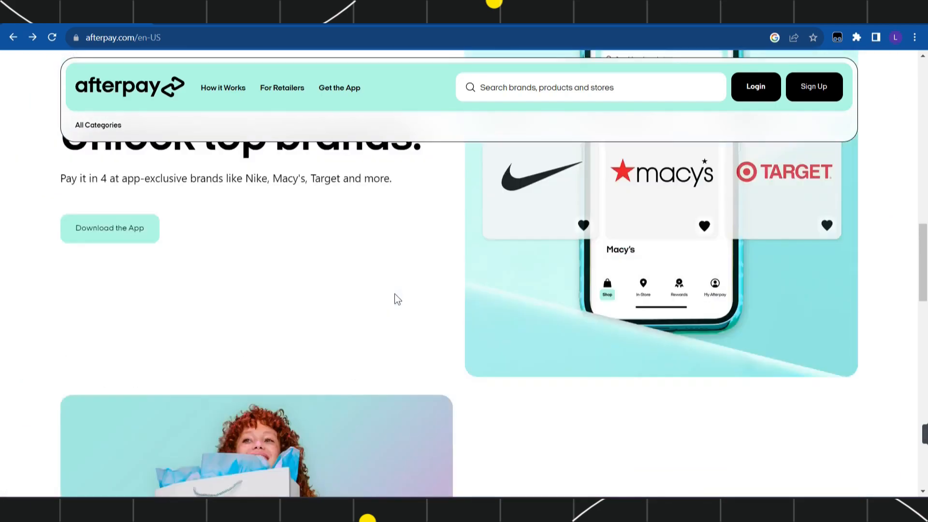
pyautogui.scroll(-4, 395, 293)
pyautogui.scroll(5, 394, 293)
pyautogui.scroll(10, 397, 278)
pyautogui.scroll(3, 397, 275)
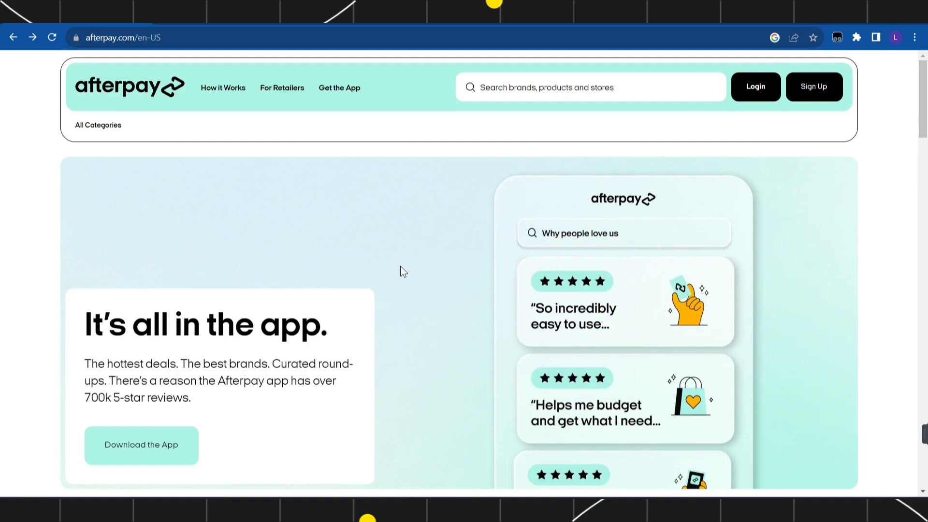
# Step: Search the Afterpay stores for 'amazon' and bring up the 86 matching results
pyautogui.moveTo(96, 38); pyautogui.dragTo(193, 38)
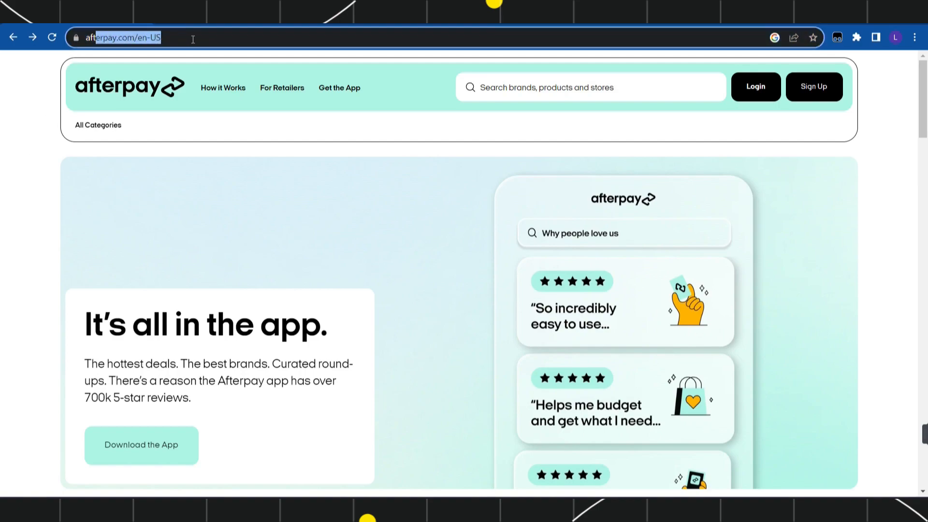
pyautogui.click(7, 166)
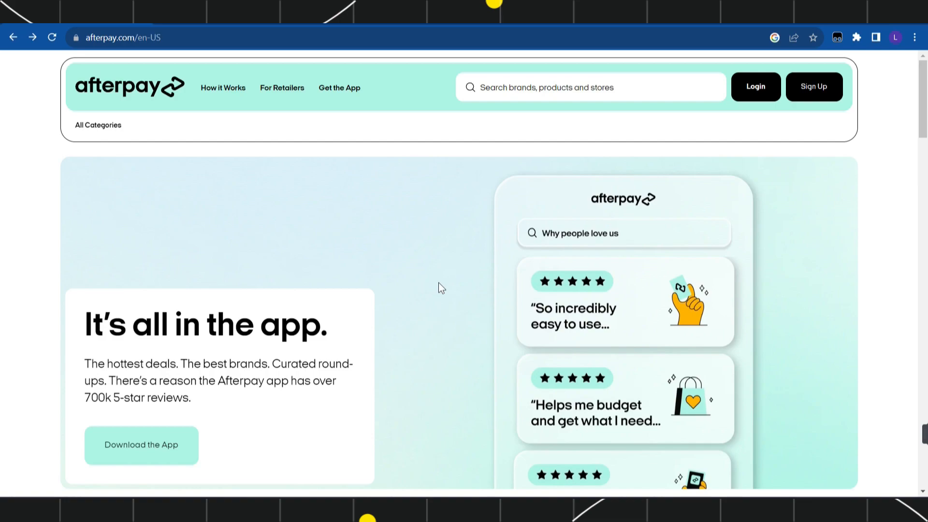
pyautogui.click(494, 81)
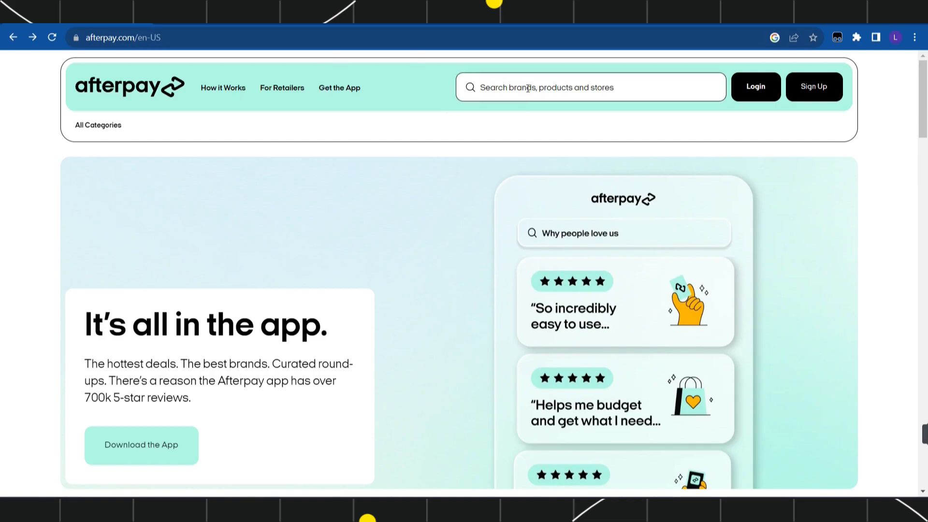
pyautogui.write('am')
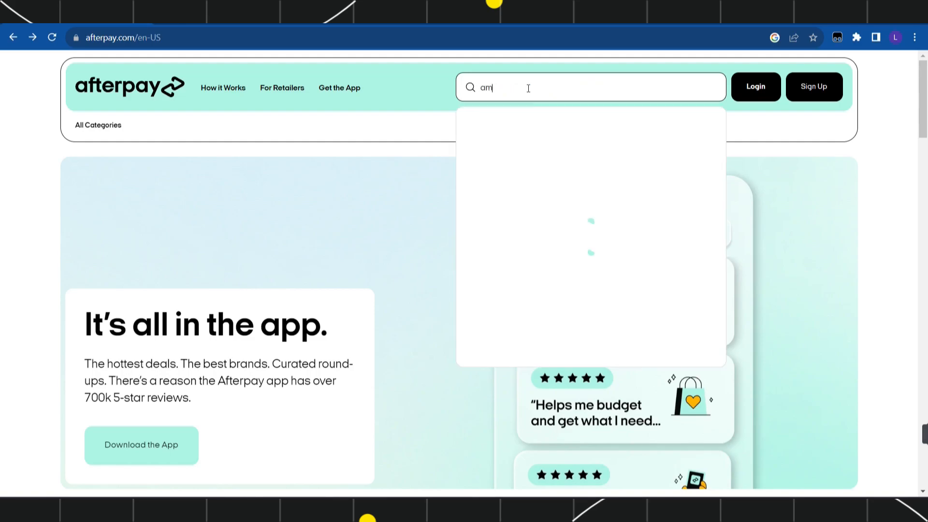
pyautogui.write('az')
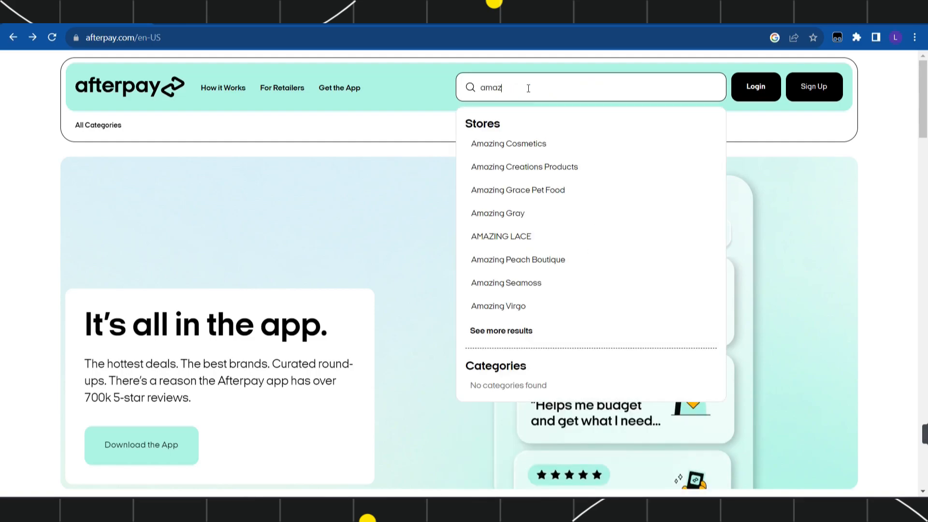
pyautogui.write('ion')
pyautogui.press('Return')
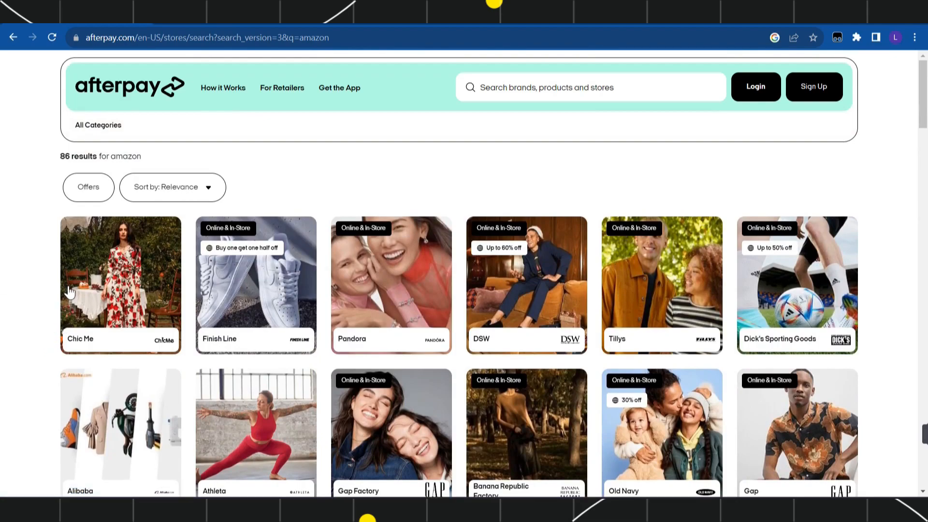
pyautogui.scroll(-3, 68, 291)
pyautogui.scroll(-3, 24, 290)
pyautogui.scroll(-3, 24, 290)
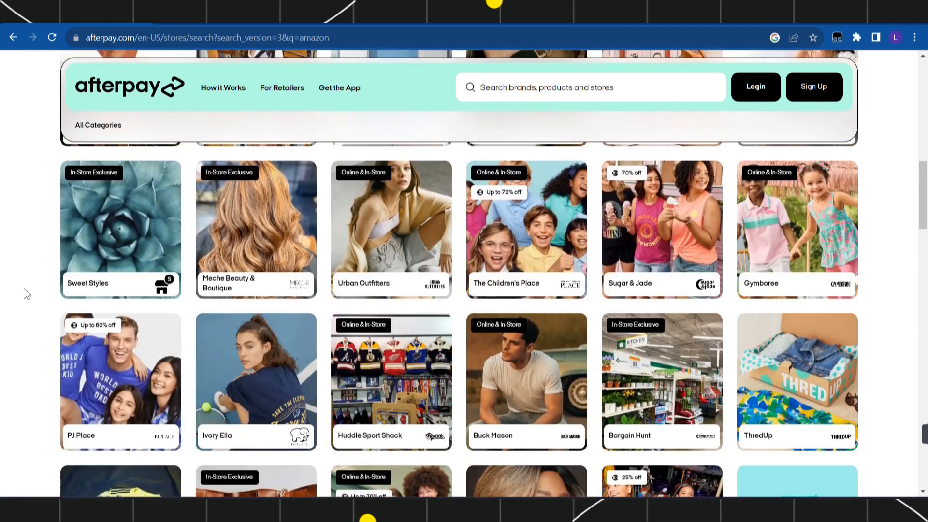
pyautogui.scroll(4, 24, 289)
pyautogui.scroll(4, 24, 292)
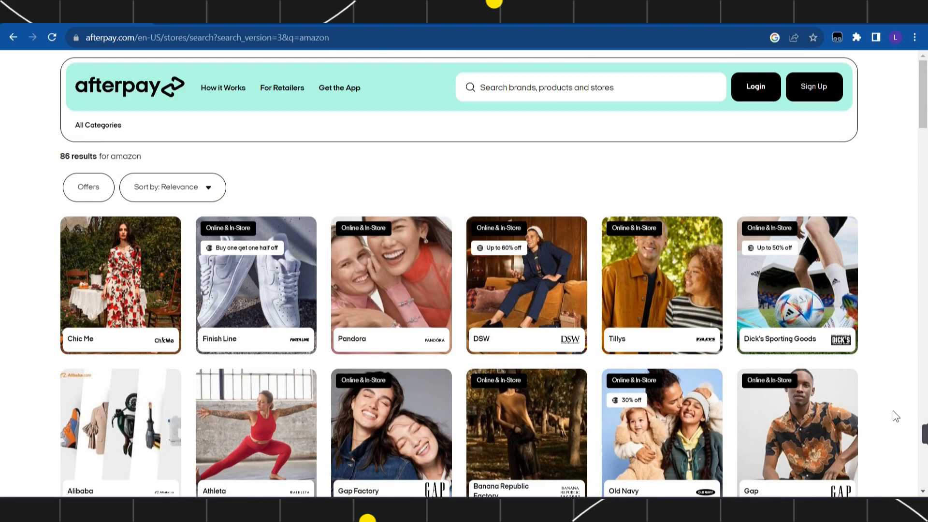
pyautogui.scroll(-3, 895, 392)
pyautogui.scroll(-3, 895, 371)
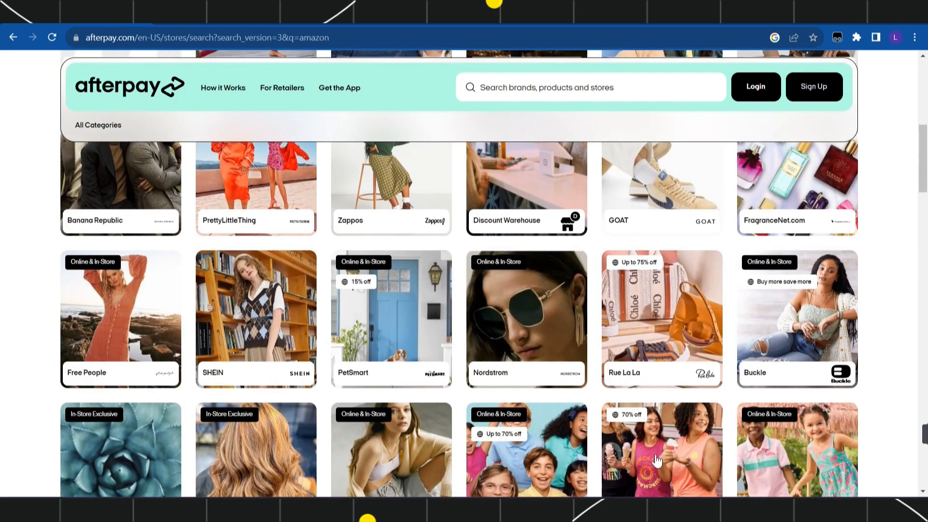
pyautogui.scroll(-3, 348, 414)
pyautogui.scroll(-2, 577, 400)
pyautogui.scroll(-1, 578, 401)
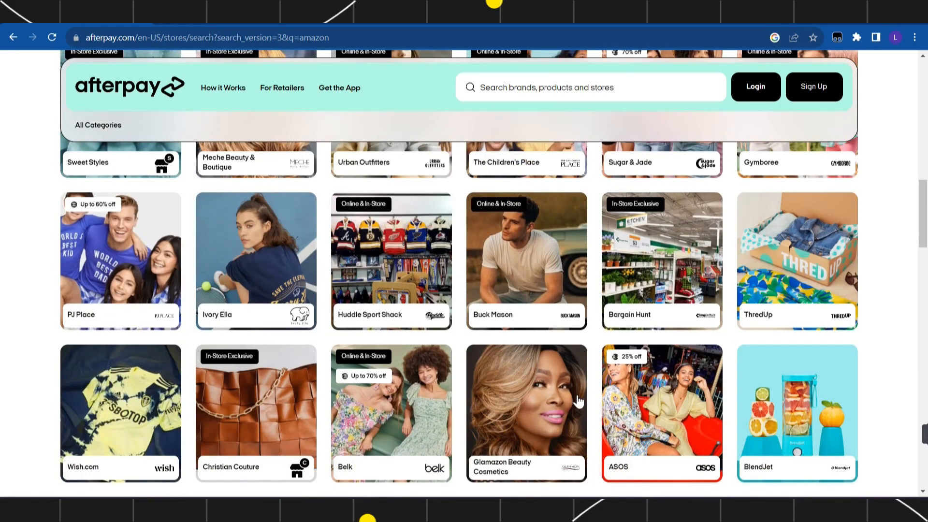
pyautogui.scroll(-2, 578, 401)
pyautogui.scroll(15, 579, 401)
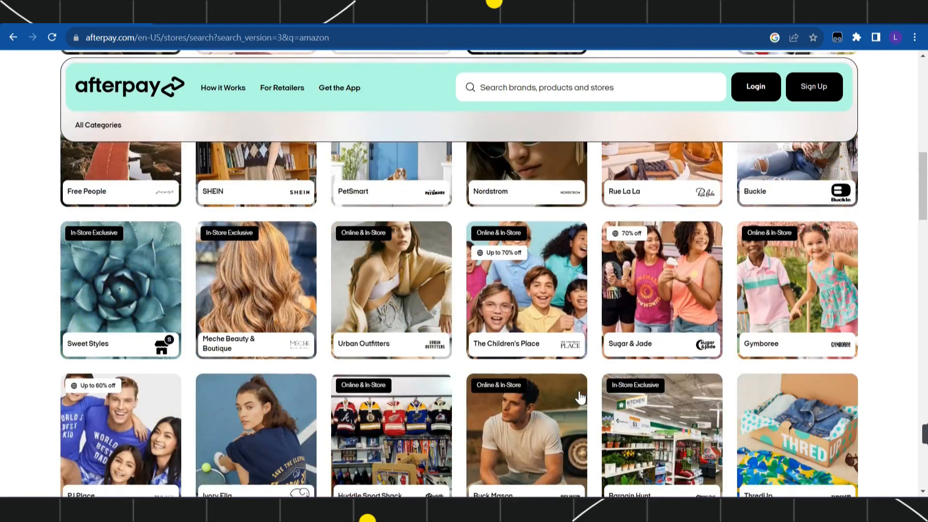